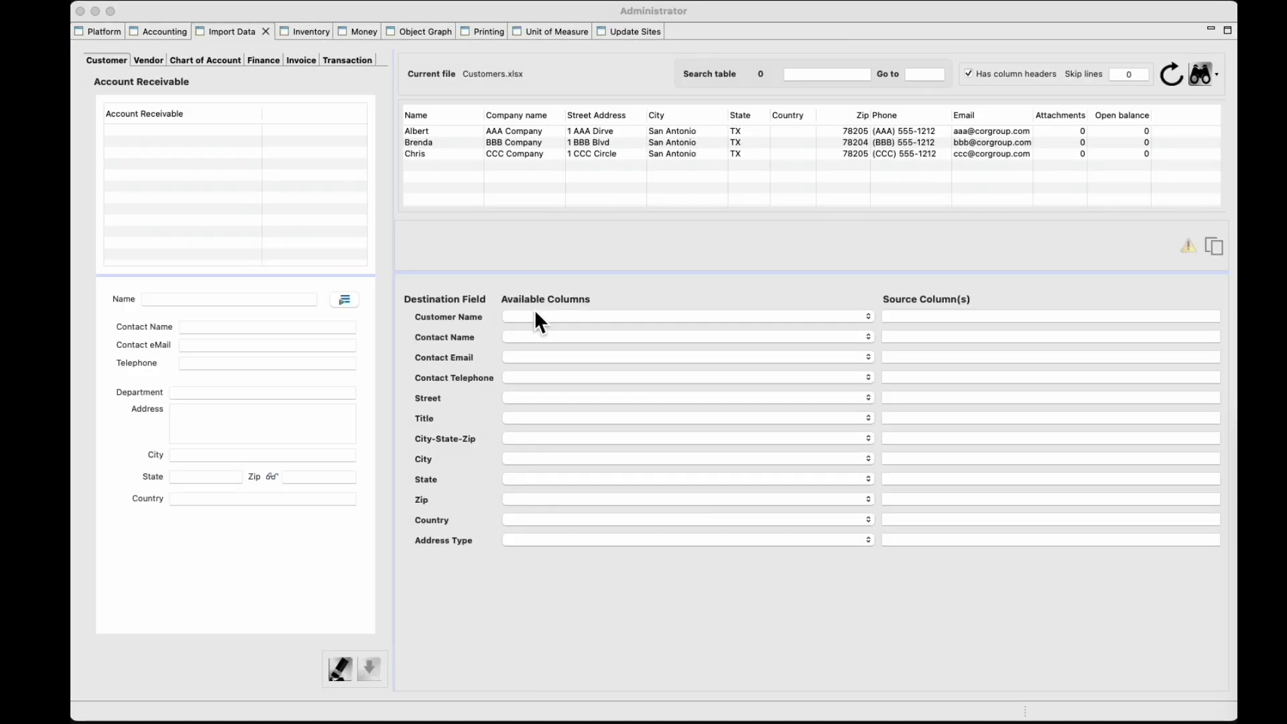
Map Customer Name to the Company name column, Contact Name to Name, Contact Email to Email and Contact Telephone to Phone
{"action": "left_click", "coordinate": [533, 316]}
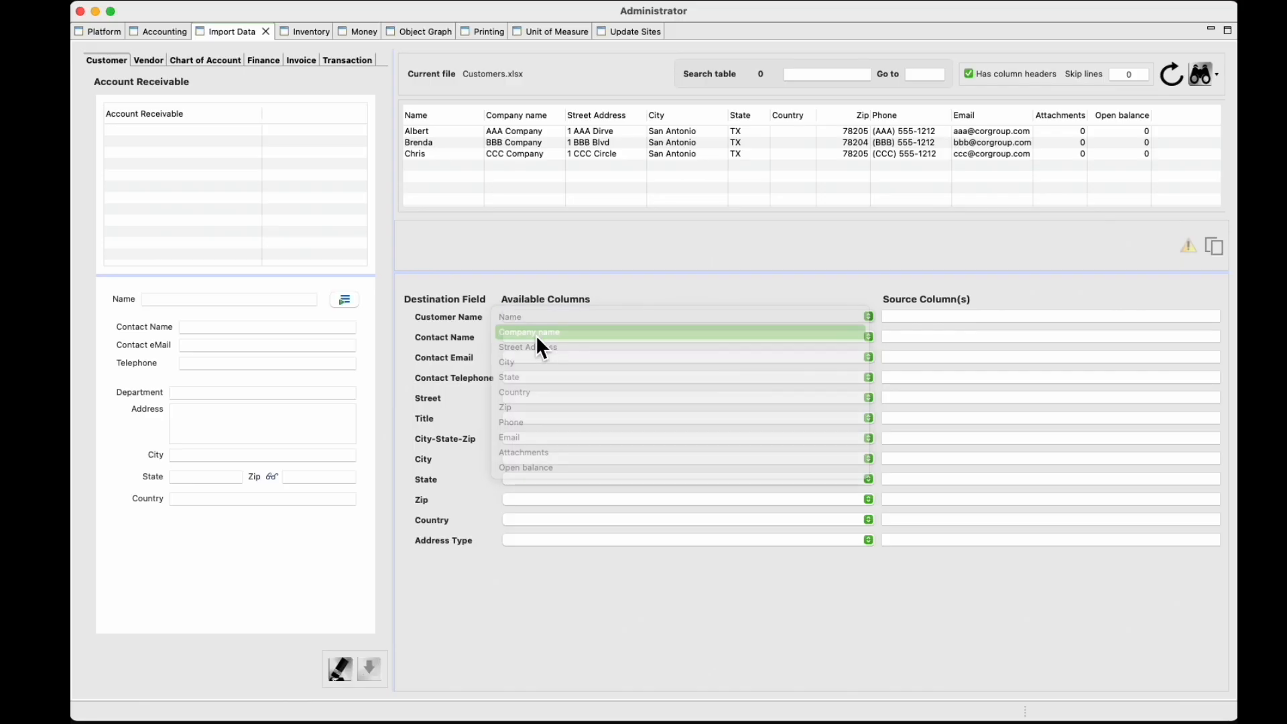
{"action": "left_click", "coordinate": [537, 334]}
{"action": "left_click", "coordinate": [540, 339]}
{"action": "left_click", "coordinate": [540, 341]}
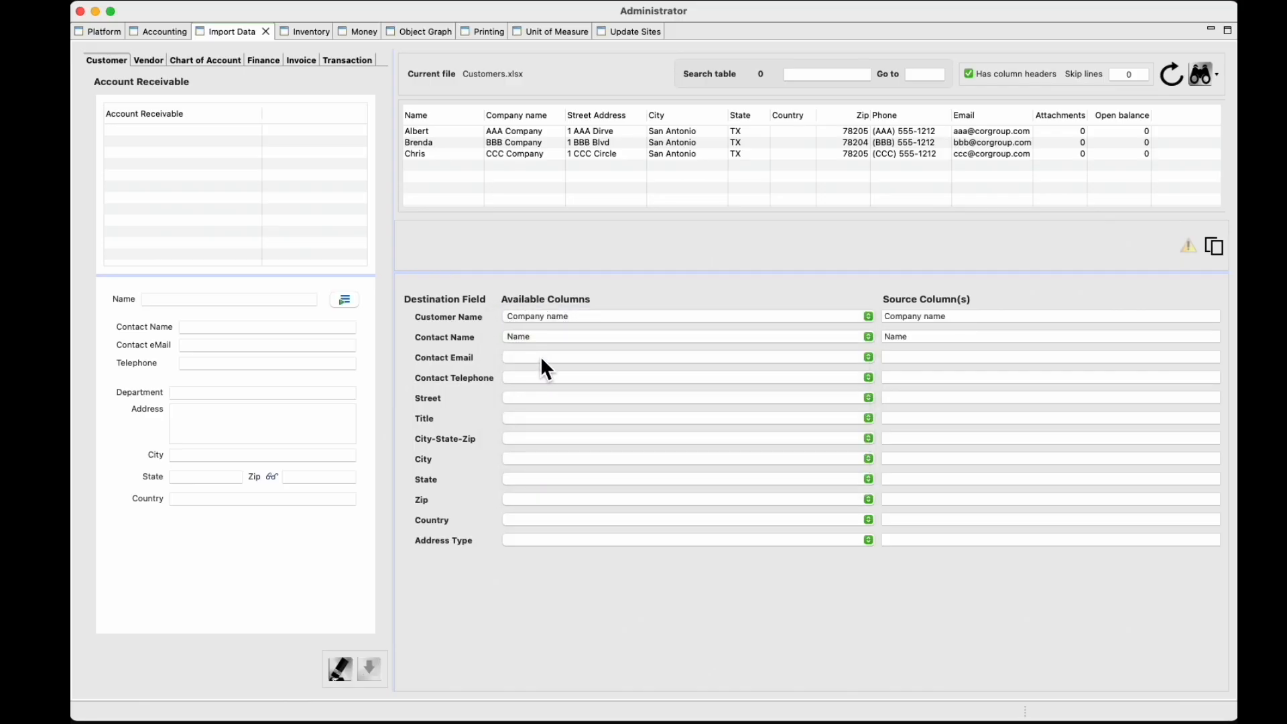
{"action": "left_click", "coordinate": [541, 360]}
{"action": "left_click", "coordinate": [531, 478]}
{"action": "left_click", "coordinate": [539, 377]}
{"action": "left_click", "coordinate": [531, 485]}
Map Street to the Street Address column, and map City, State and Zip to the source columns of the same names
{"action": "left_click", "coordinate": [538, 400]}
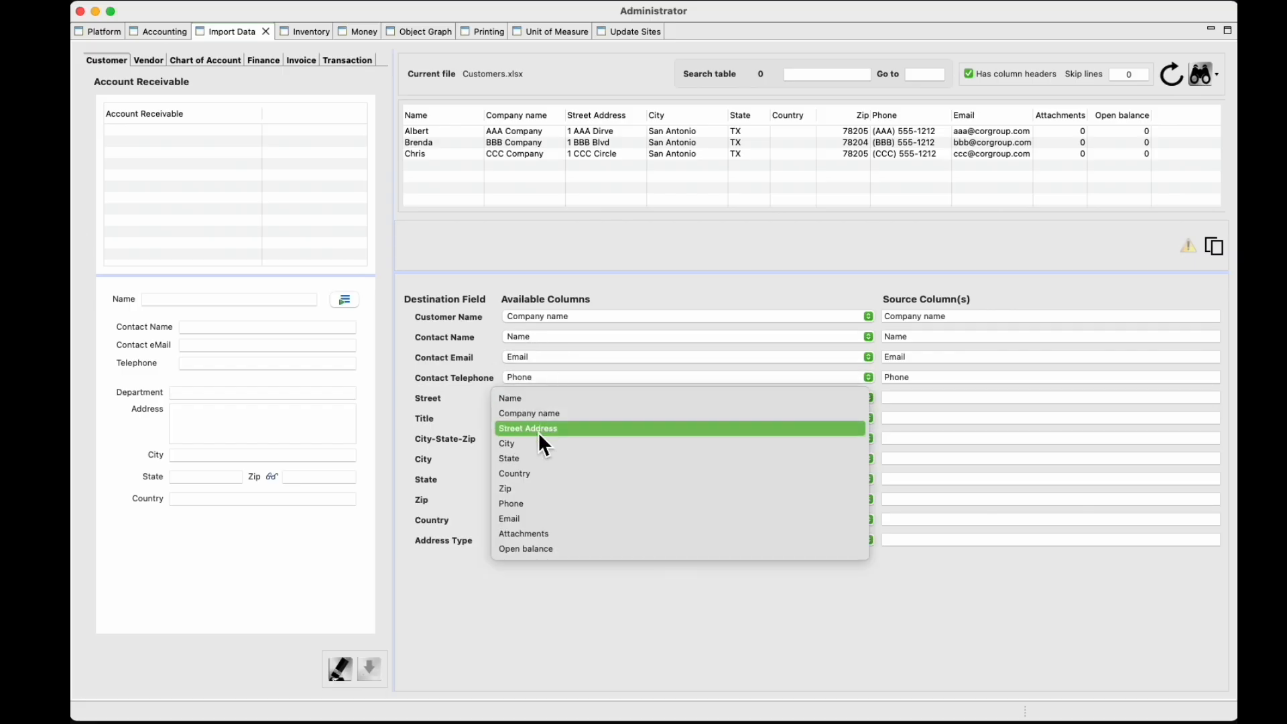
{"action": "left_click", "coordinate": [536, 429]}
{"action": "left_click", "coordinate": [546, 460]}
{"action": "left_click", "coordinate": [548, 504]}
{"action": "left_click", "coordinate": [560, 480]}
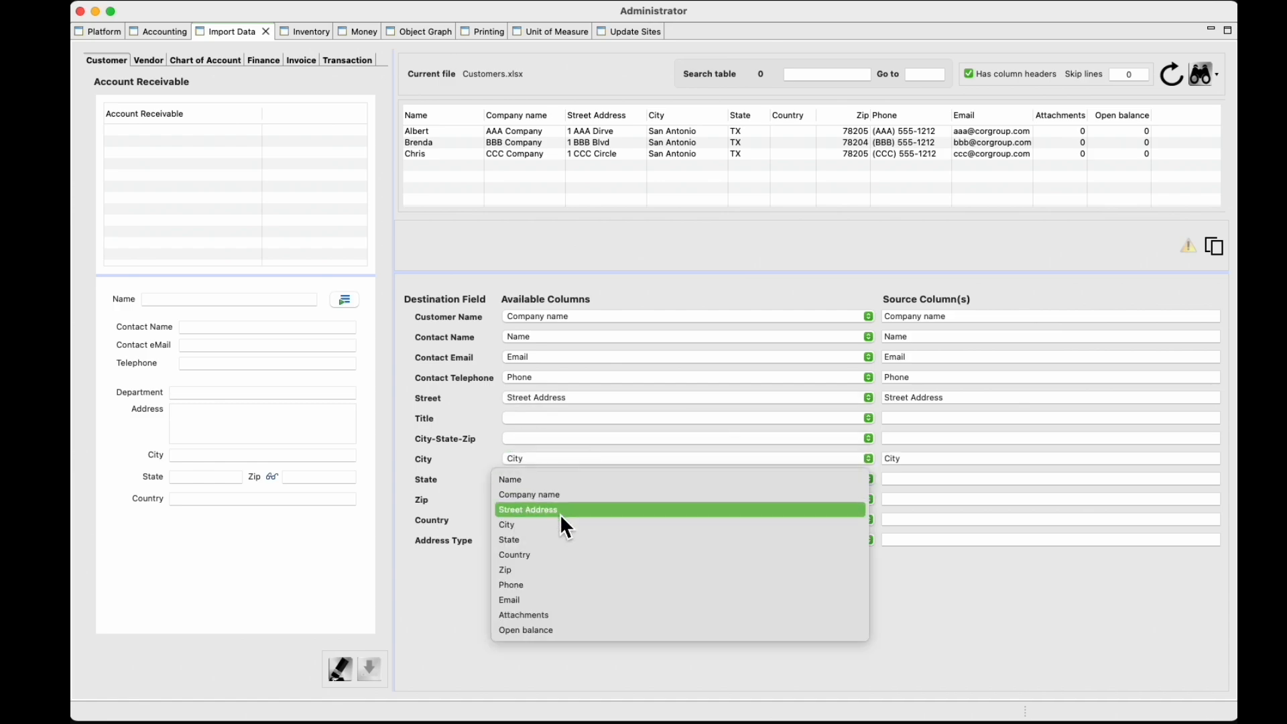
{"action": "left_click", "coordinate": [559, 540]}
{"action": "left_click", "coordinate": [561, 500]}
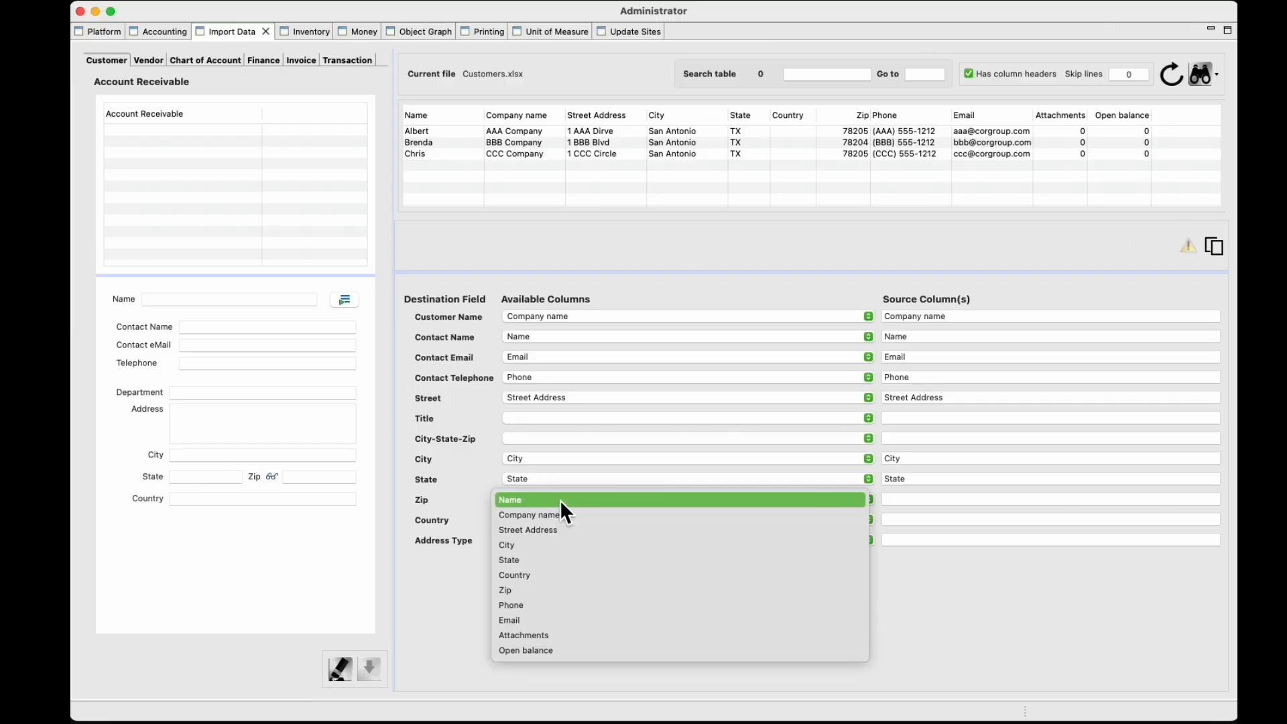
{"action": "left_click", "coordinate": [557, 594]}
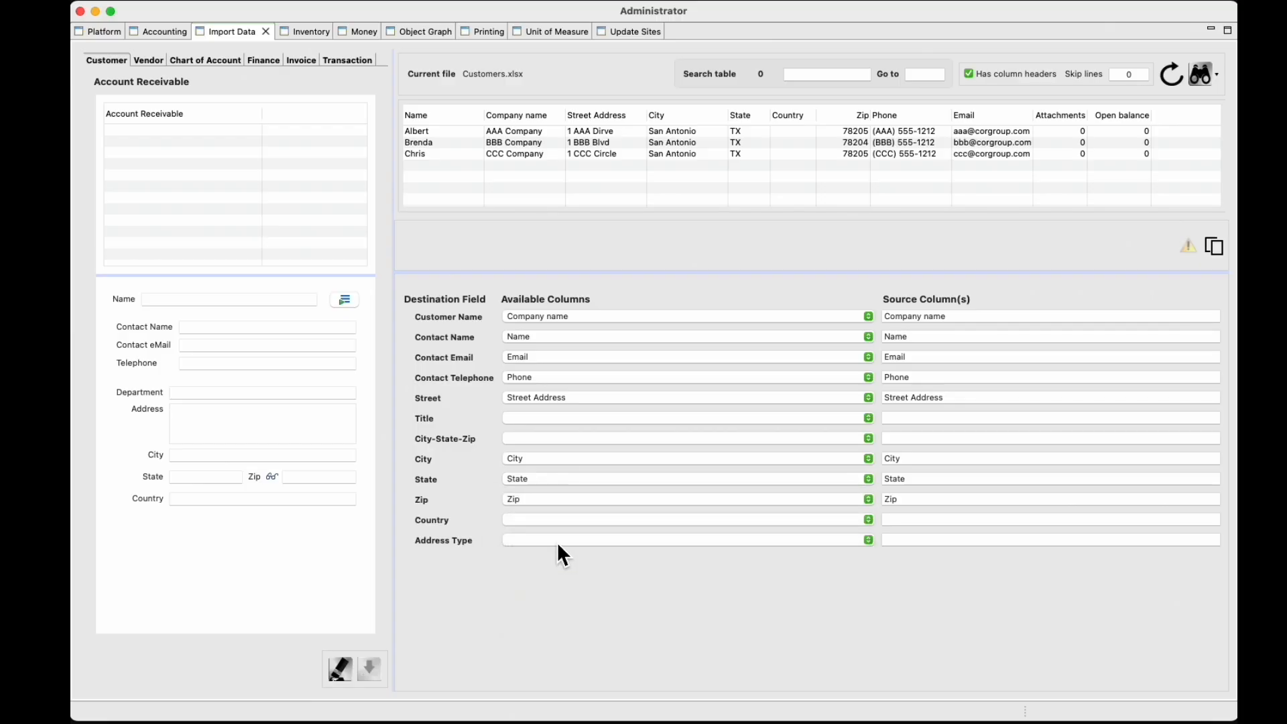
Set the Address Type to US Format and copy the source customer rows into the Account Receivable list
{"action": "left_click", "coordinate": [557, 541]}
{"action": "left_click", "coordinate": [558, 545]}
{"action": "left_click", "coordinate": [1211, 246]}
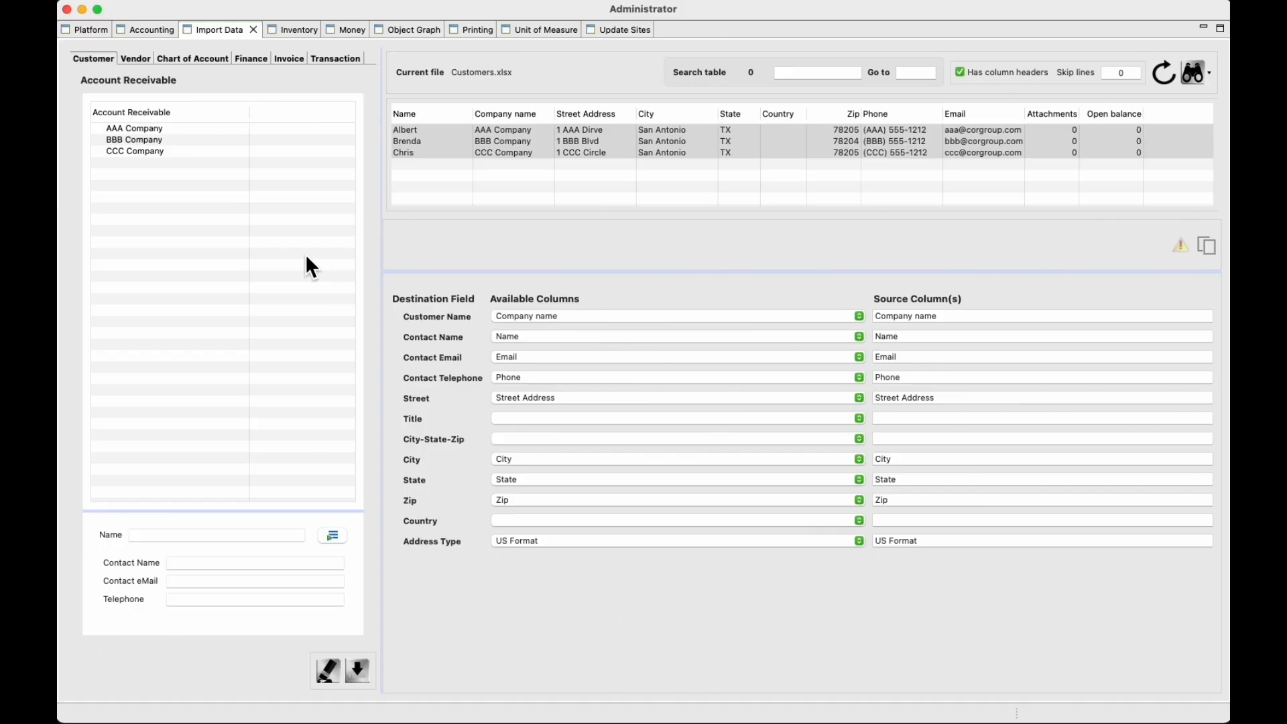
Select AAA Company in the Account Receivable list and enlarge the details area to examine its contact and address fields
{"action": "left_click", "coordinate": [160, 131]}
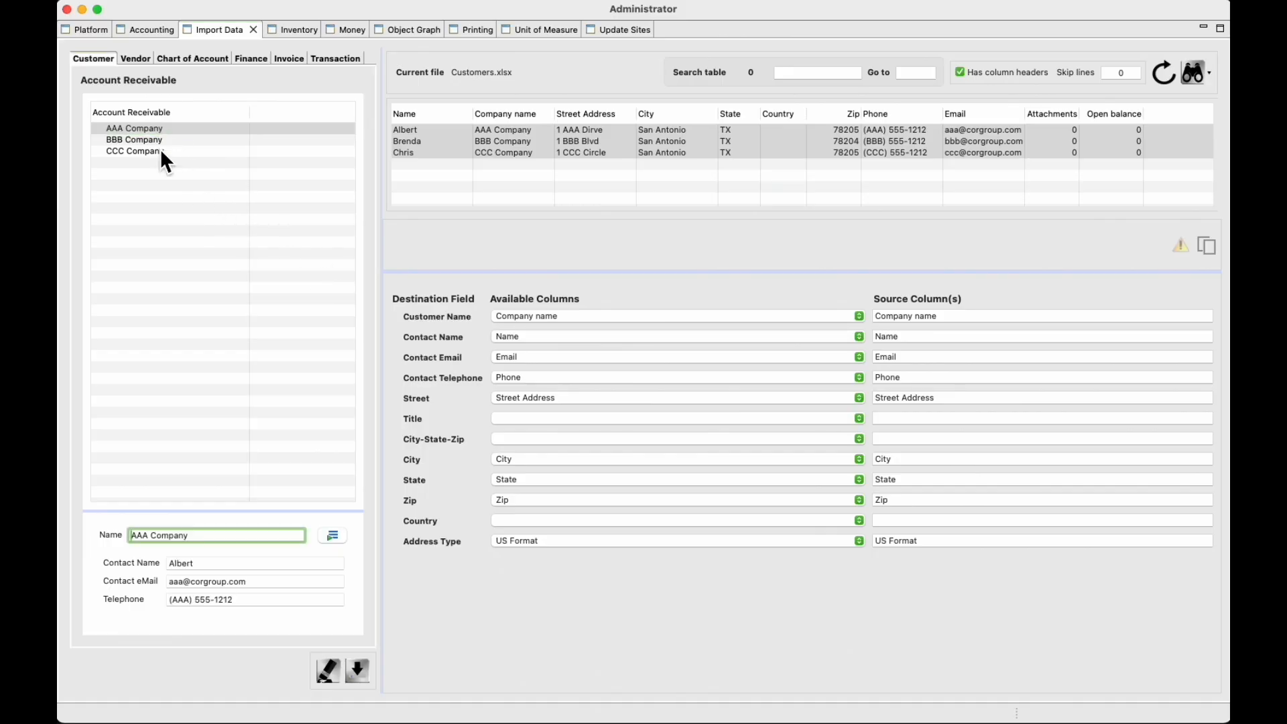
{"action": "left_click_drag", "start_coordinate": [327, 512], "coordinate": [327, 431]}
{"action": "left_click", "coordinate": [333, 460]}
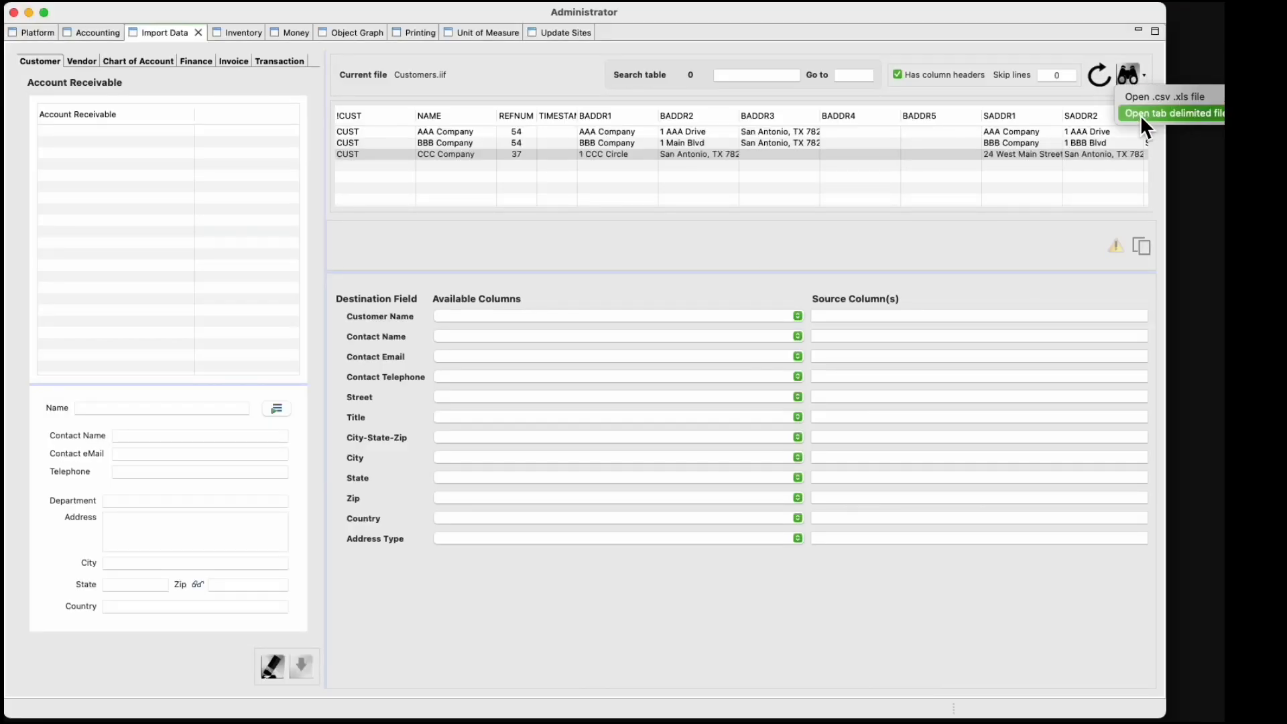
Open the tab-delimited file Customers.iif from the import_examples folder and remove the CCC Company row from the source table
{"action": "left_click", "coordinate": [1140, 115]}
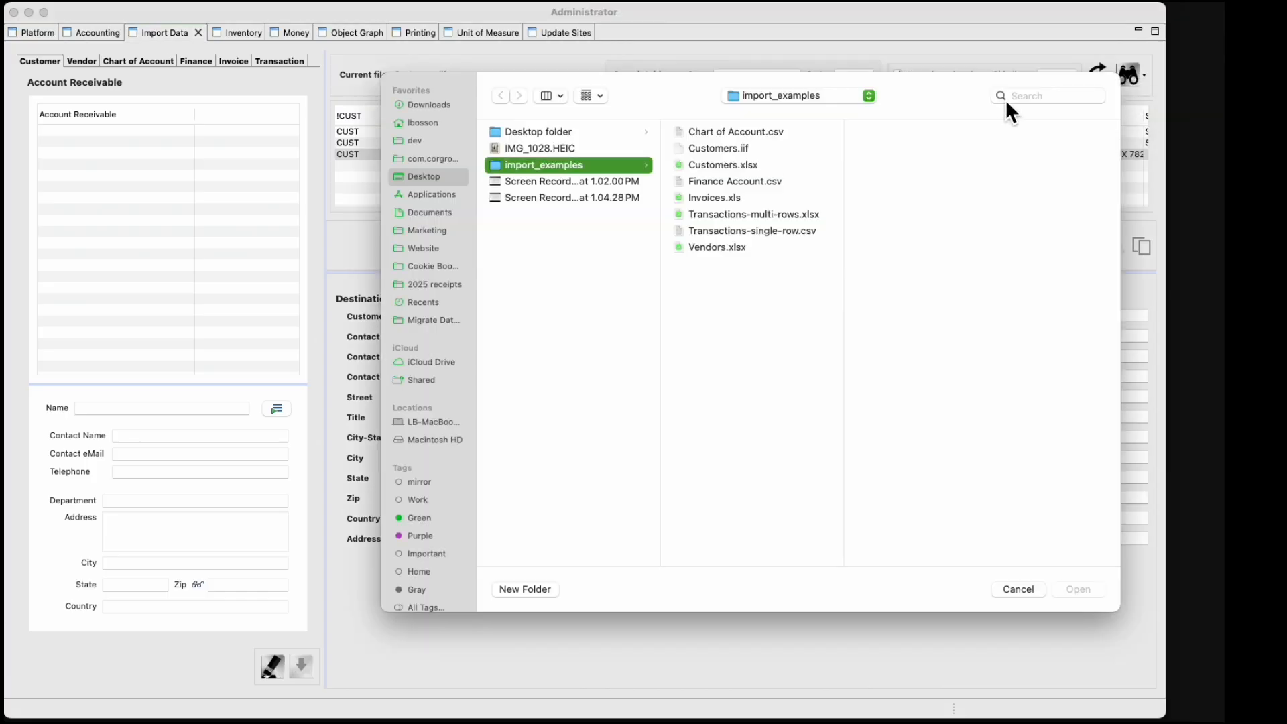
{"action": "left_click", "coordinate": [719, 147]}
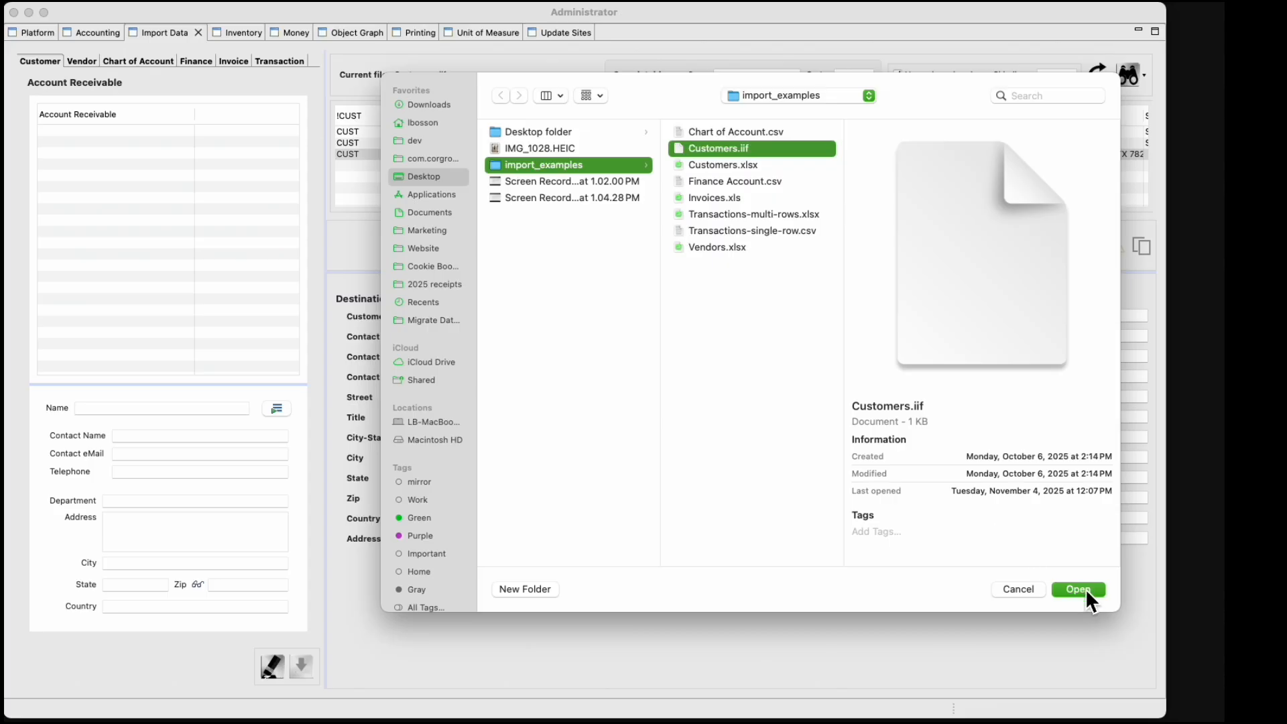
{"action": "left_click", "coordinate": [1078, 589]}
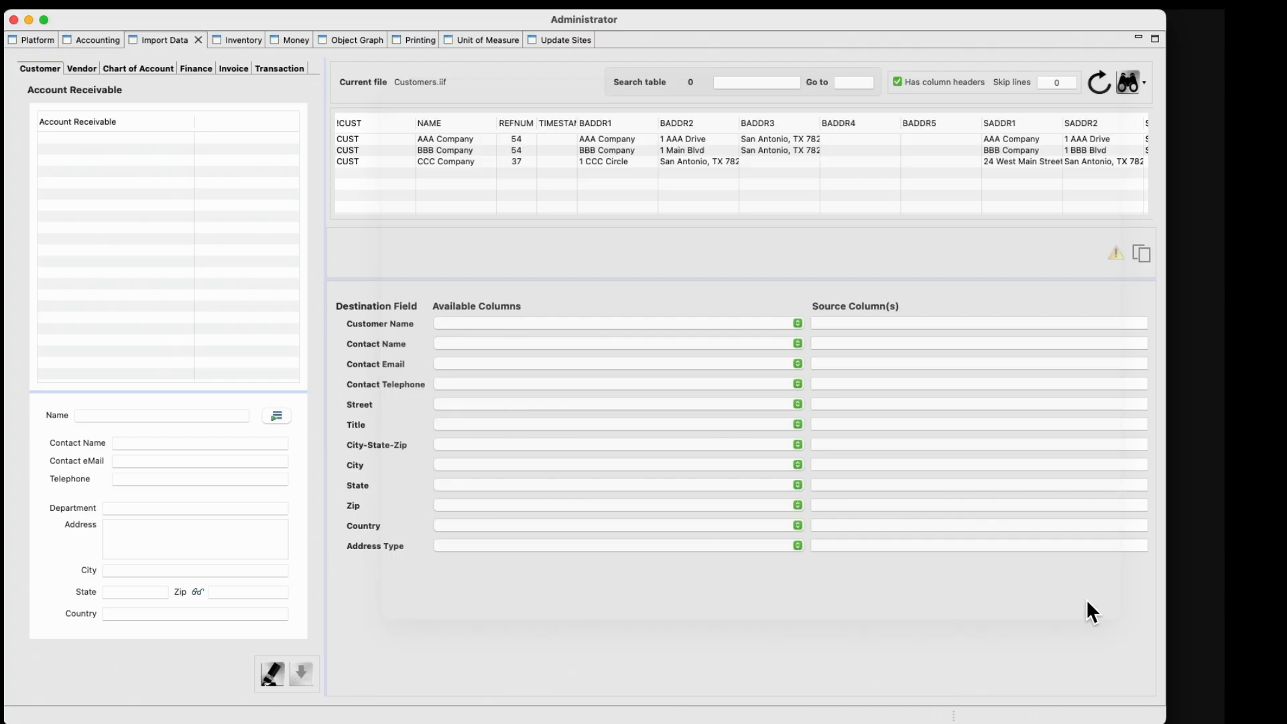
{"action": "right_click", "coordinate": [692, 163]}
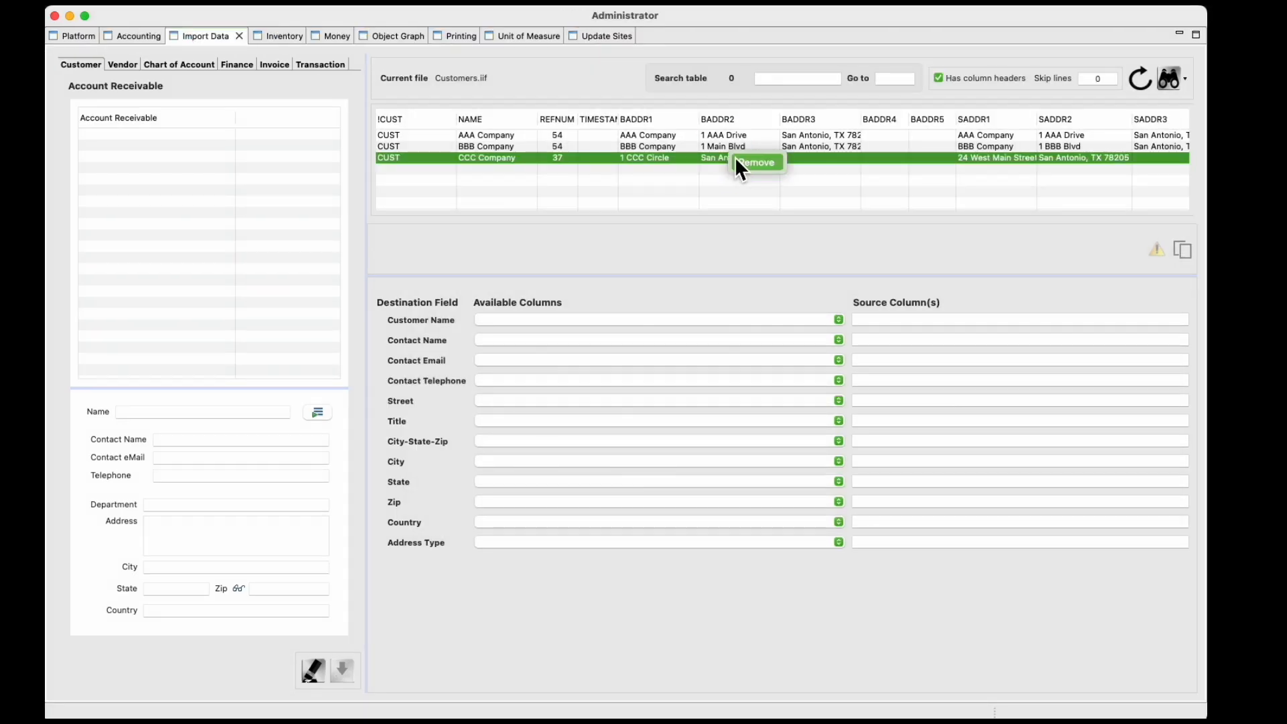
{"action": "left_click", "coordinate": [766, 167]}
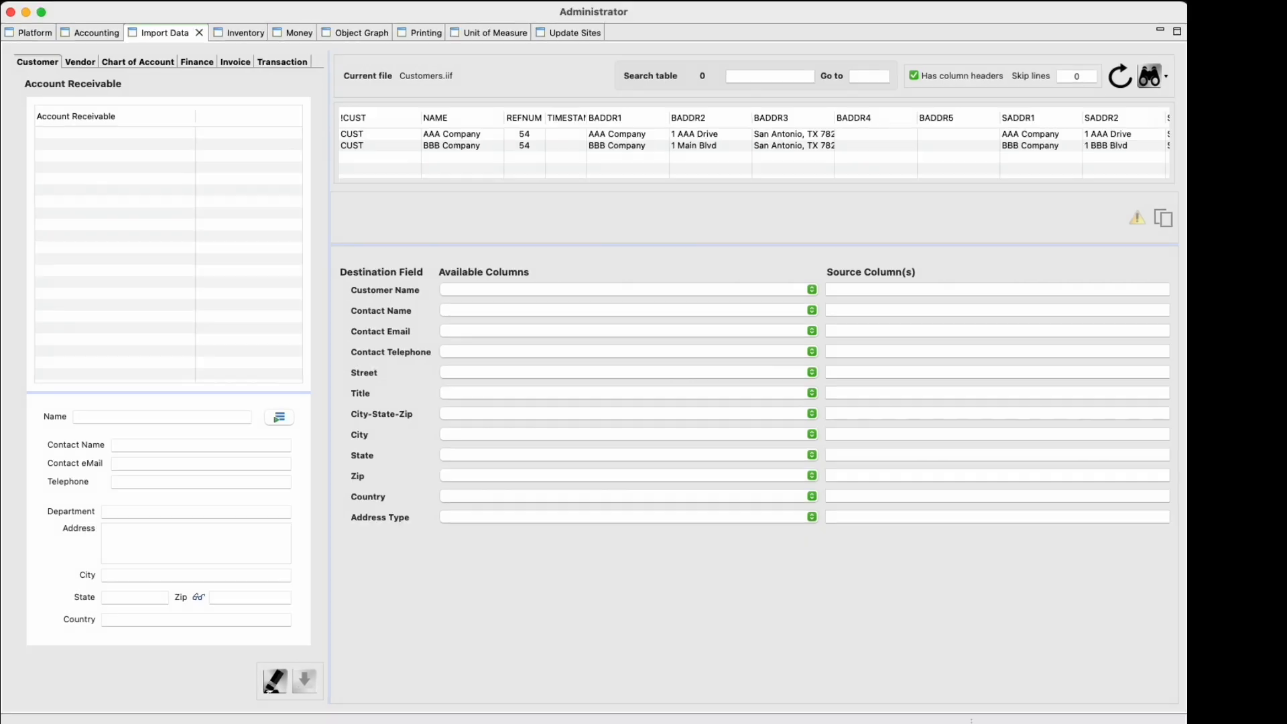
Map Customer Name to NAME, Contact Name to CONT1, Contact Email to EMAIL and Contact Telephone to PHONE1
{"action": "left_click", "coordinate": [518, 323]}
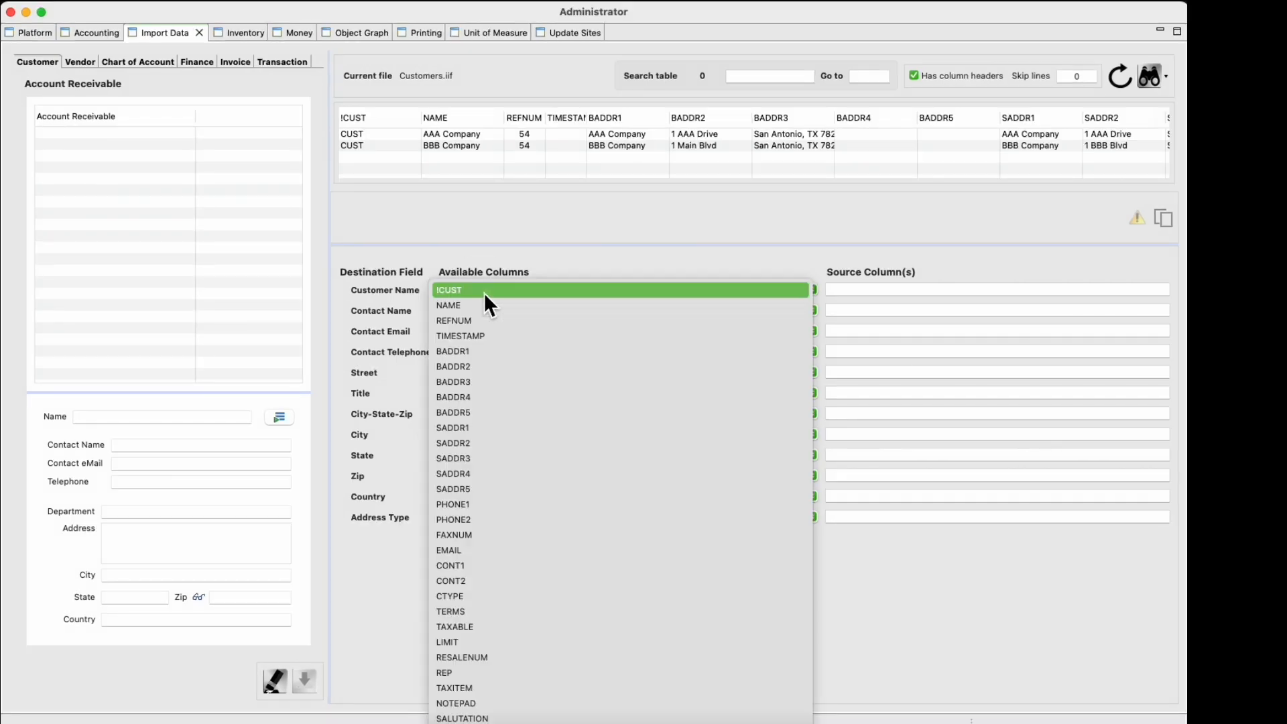
{"action": "left_click", "coordinate": [476, 309]}
{"action": "left_click", "coordinate": [482, 312]}
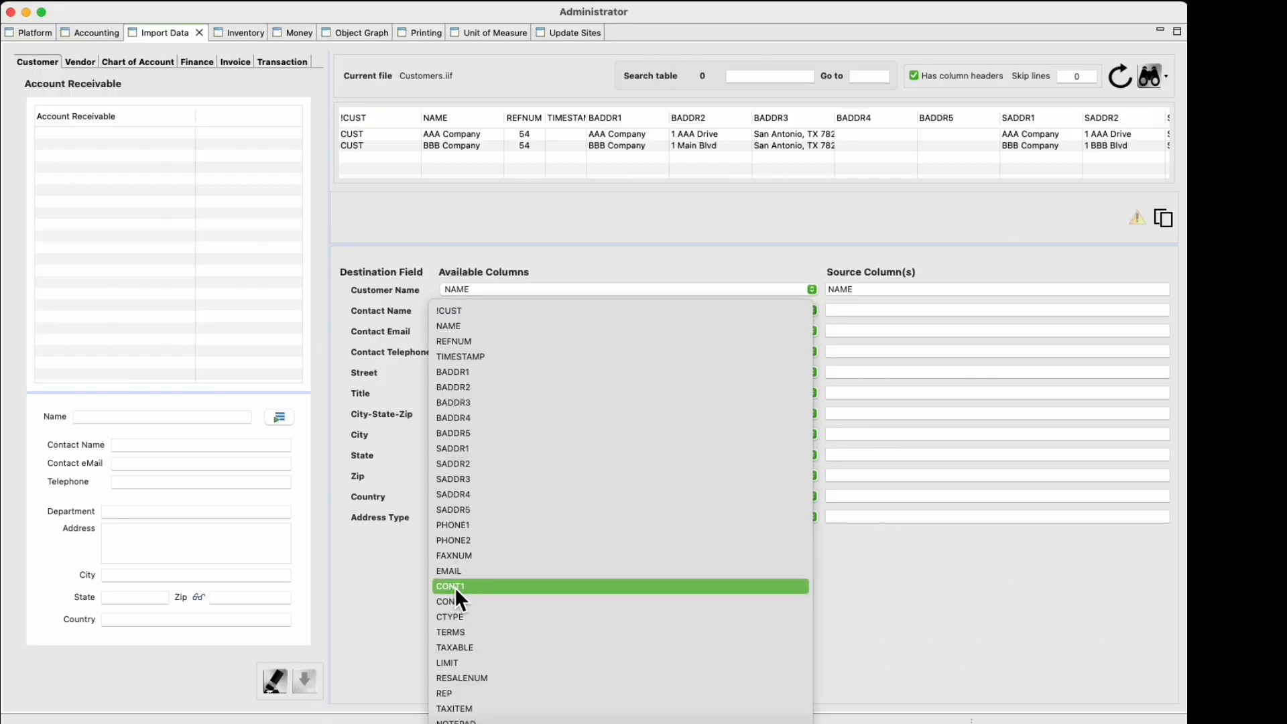
{"action": "left_click", "coordinate": [455, 586]}
{"action": "left_click", "coordinate": [465, 332]}
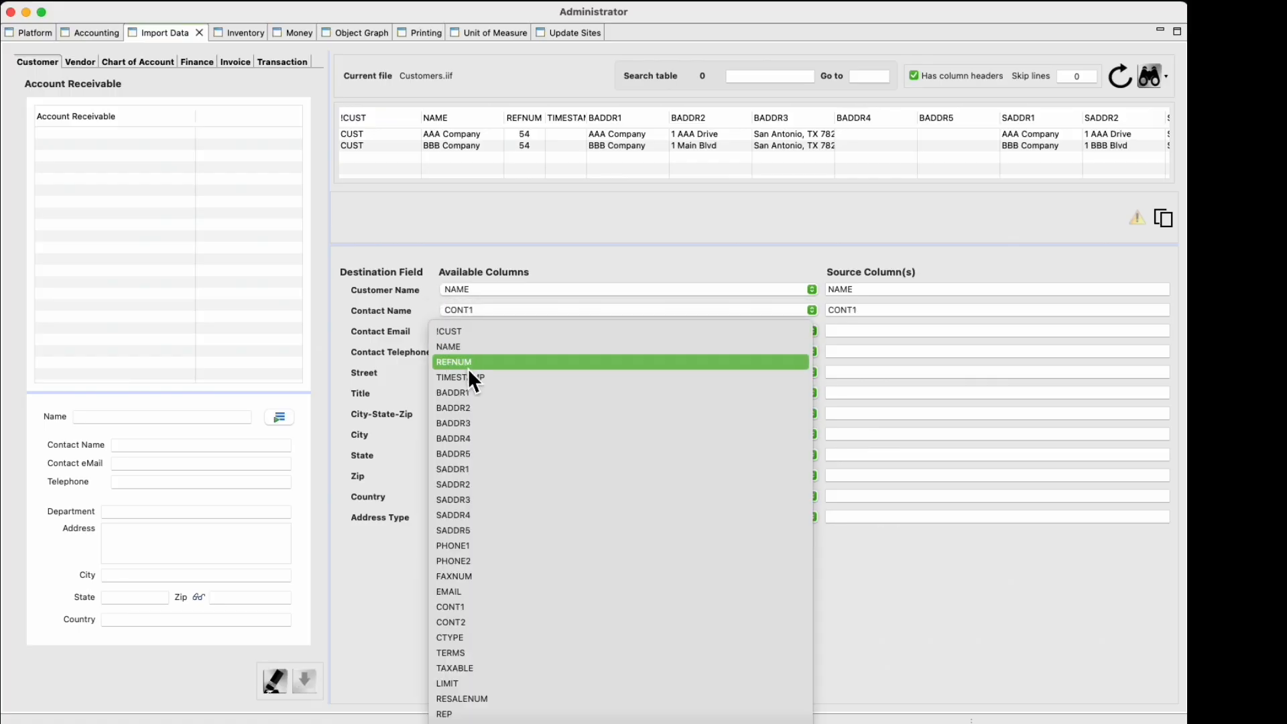
{"action": "left_click", "coordinate": [459, 592]}
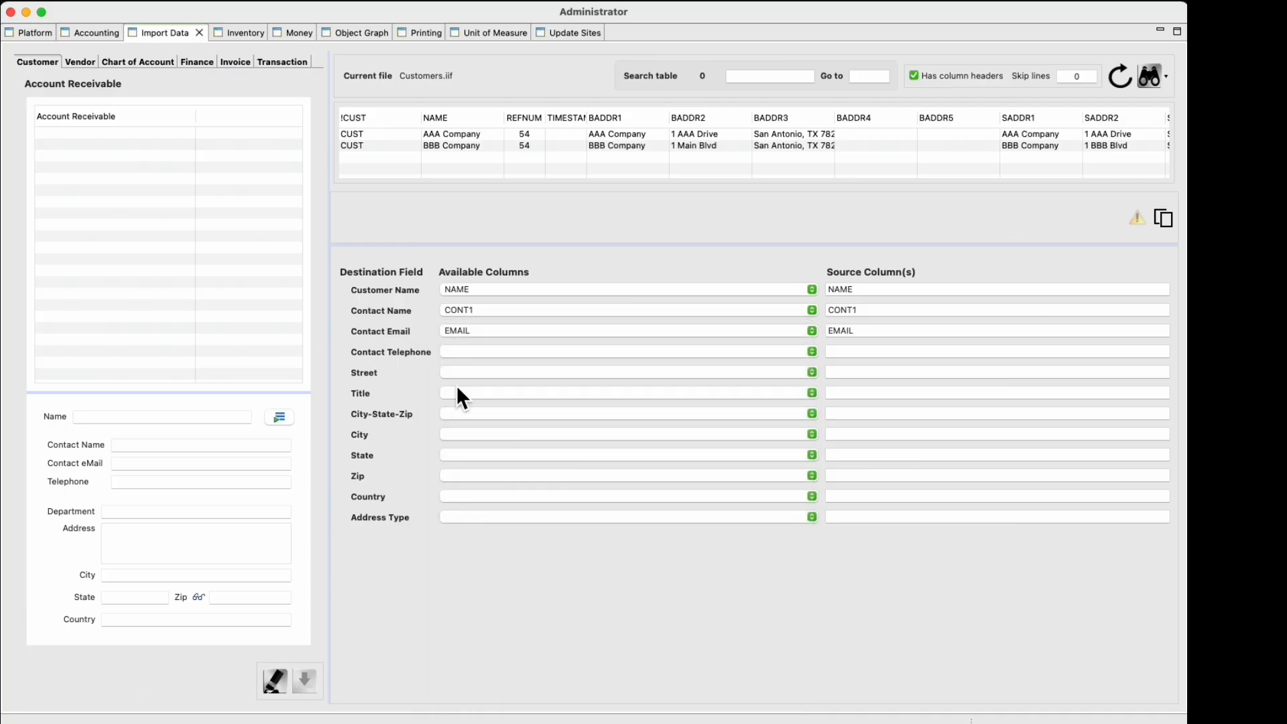
{"action": "left_click", "coordinate": [486, 353]}
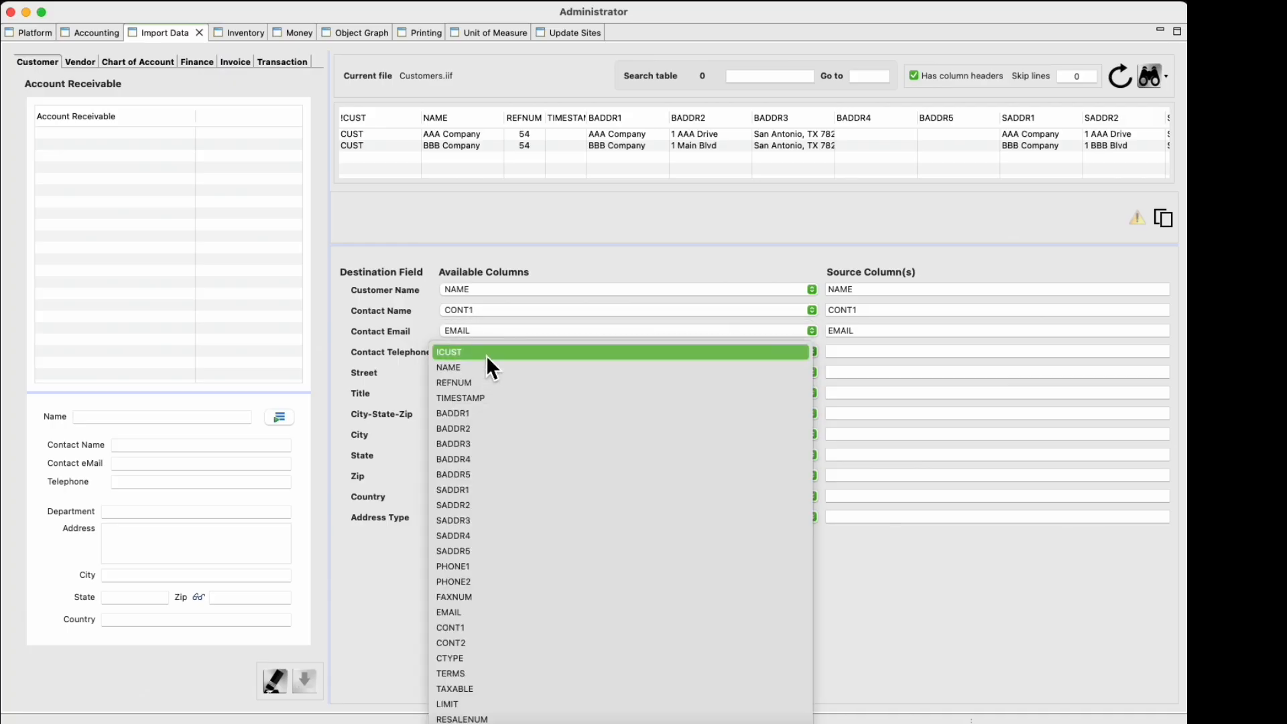
{"action": "left_click", "coordinate": [457, 572]}
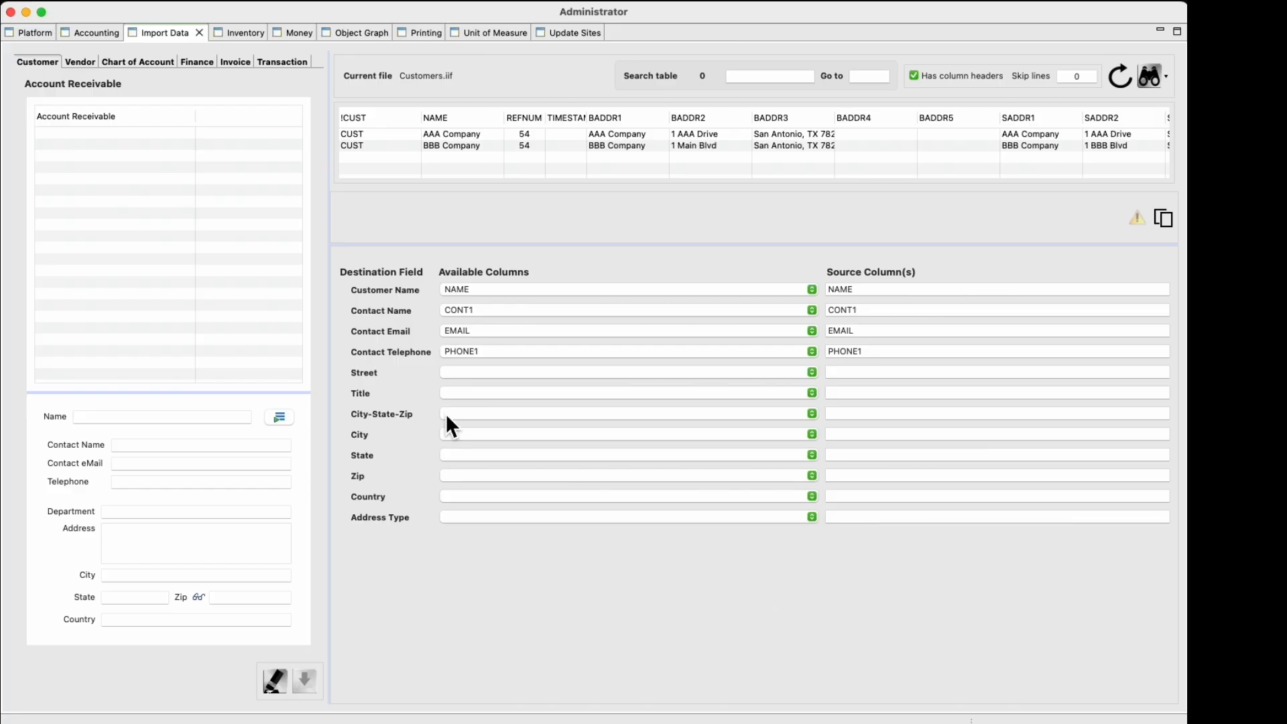
Map Street to BADDR2 and City-State-Zip to BADDR3, and set the Address Type to US Format
{"action": "left_click", "coordinate": [479, 372]}
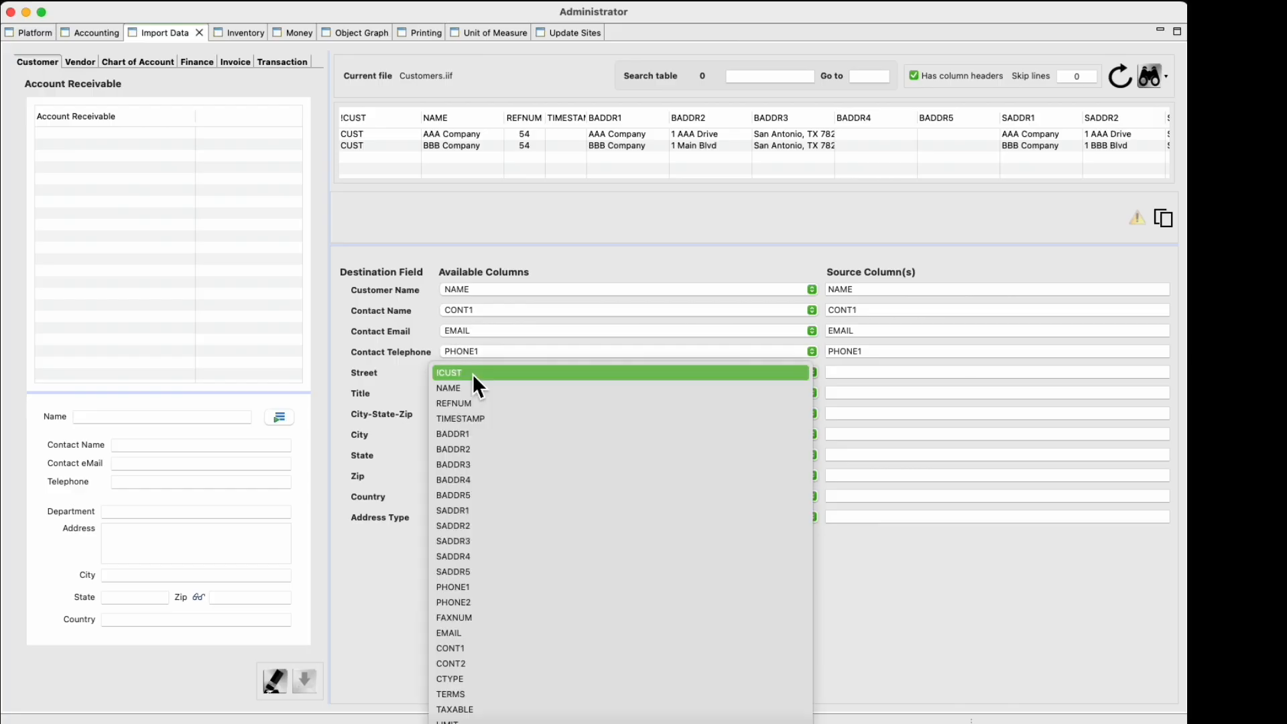
{"action": "left_click", "coordinate": [459, 453]}
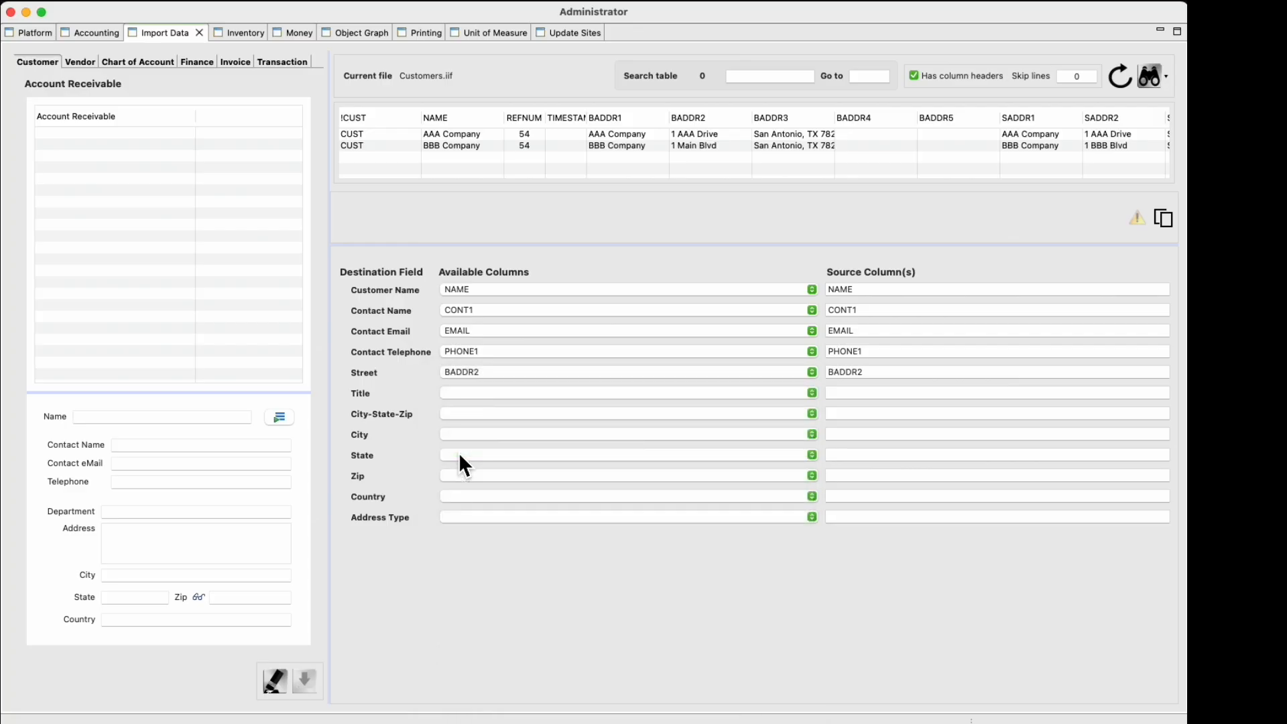
{"action": "left_click", "coordinate": [489, 414]}
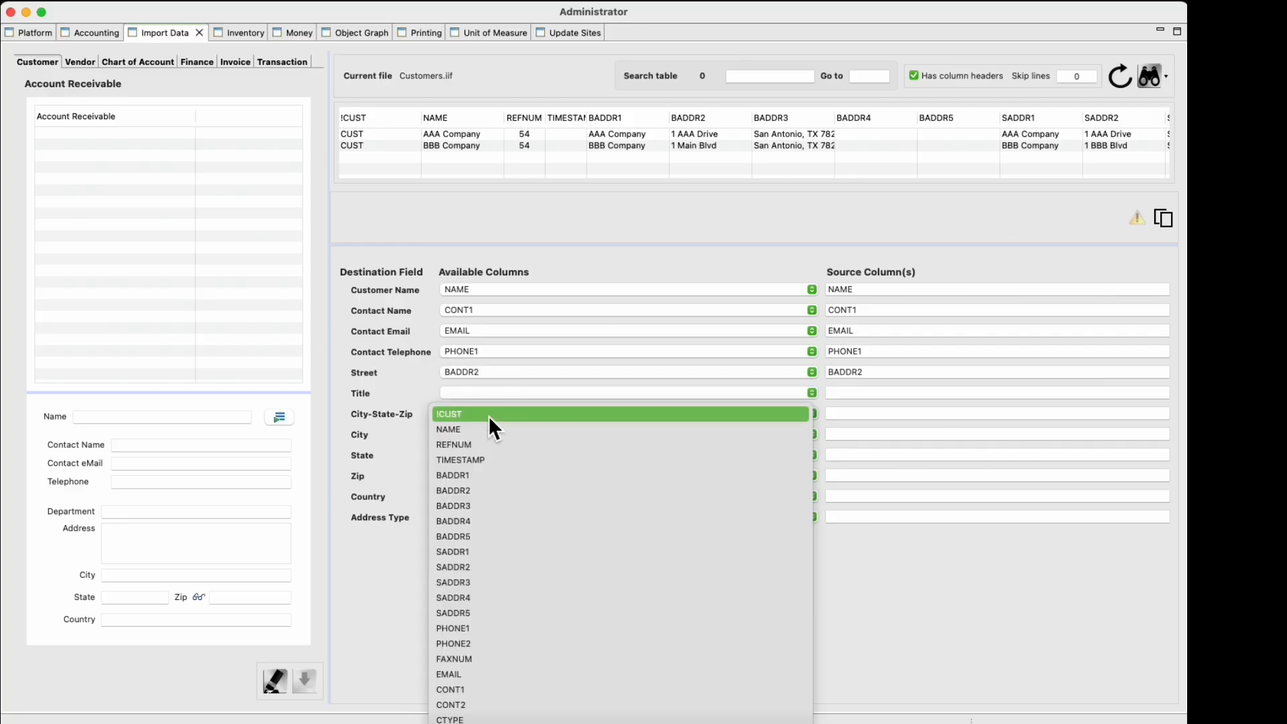
{"action": "left_click", "coordinate": [471, 508]}
{"action": "left_click", "coordinate": [472, 521]}
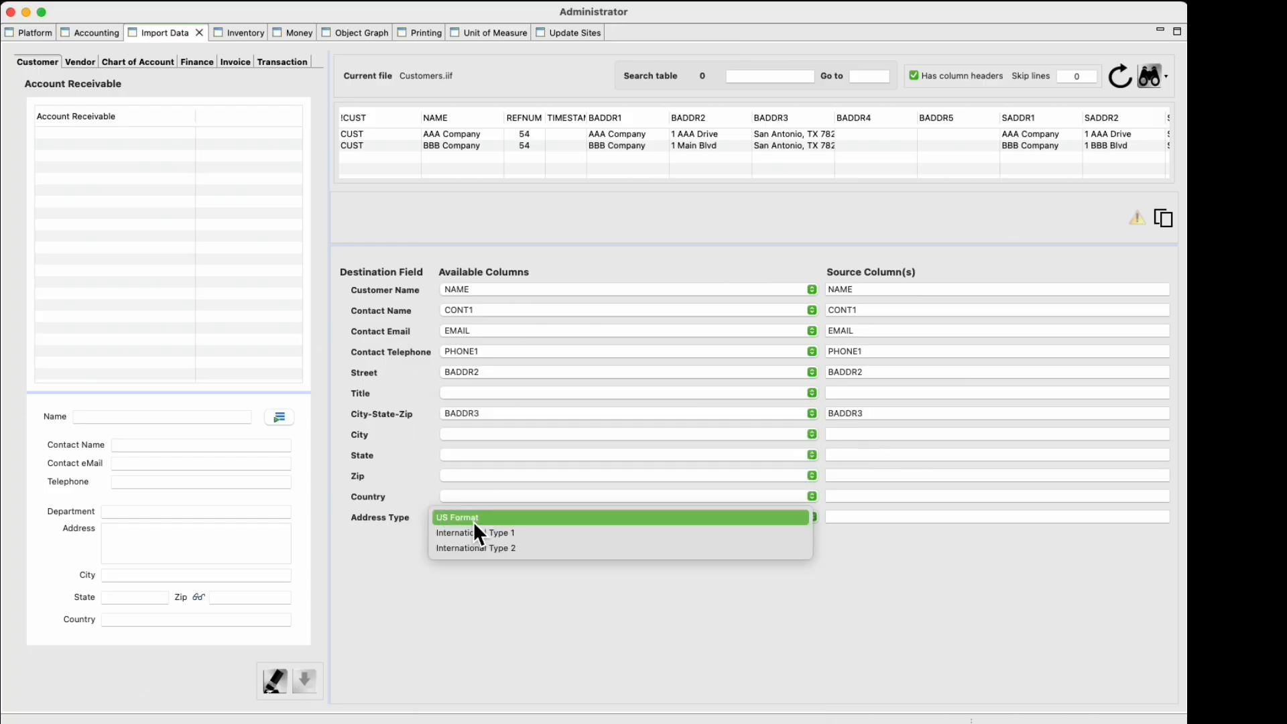
{"action": "left_click", "coordinate": [473, 522]}
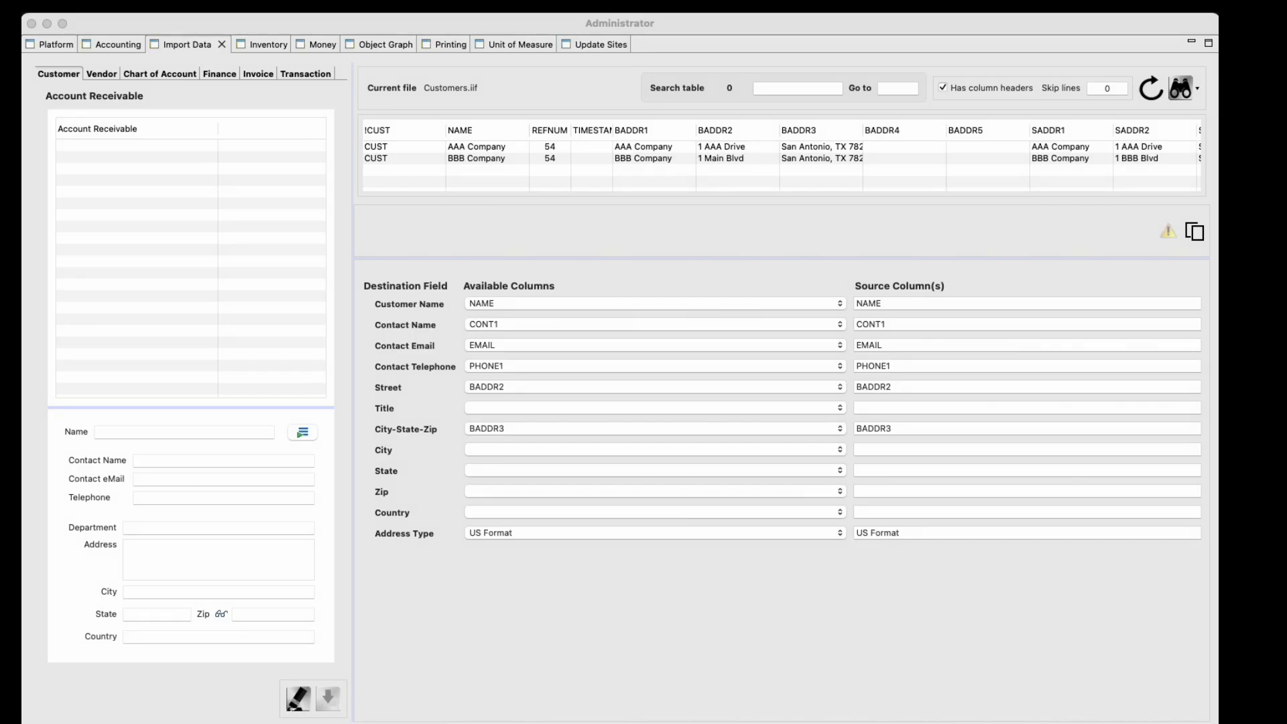
Copy the AAA Company and BBB Company rows into the Account Receivable list and view each customer's imported details
{"action": "left_click", "coordinate": [1196, 236]}
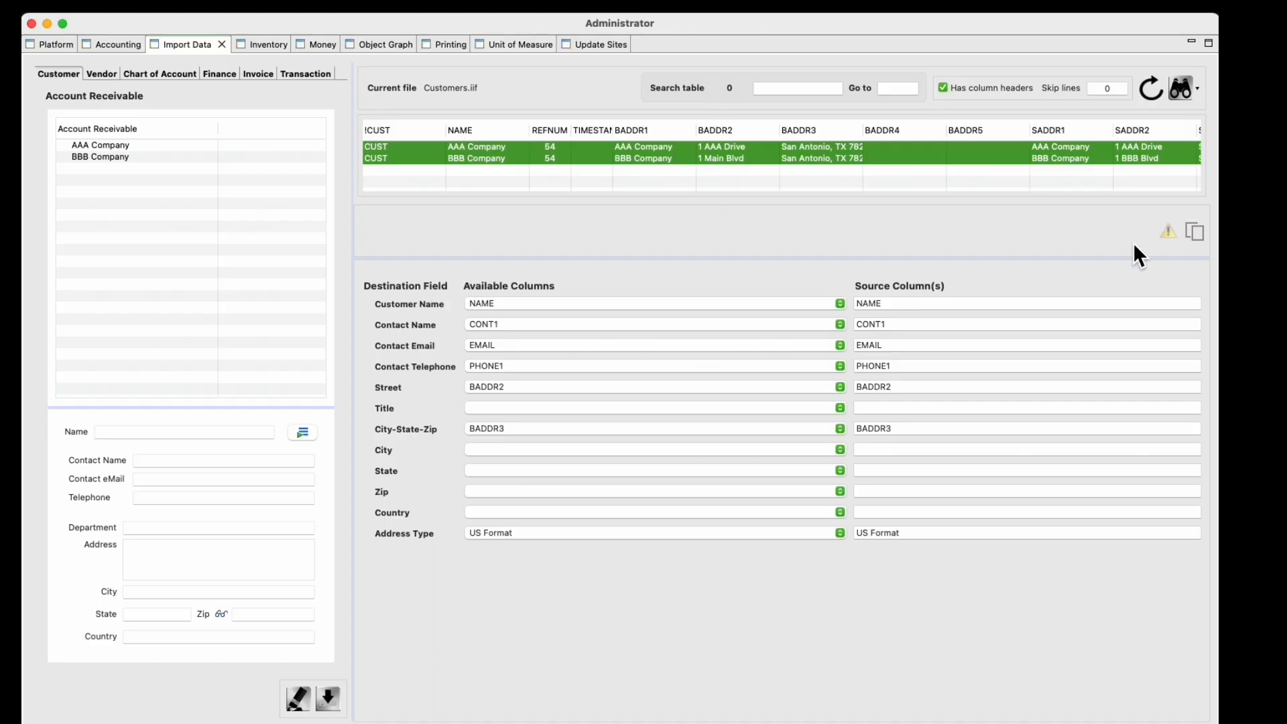
{"action": "left_click", "coordinate": [127, 145]}
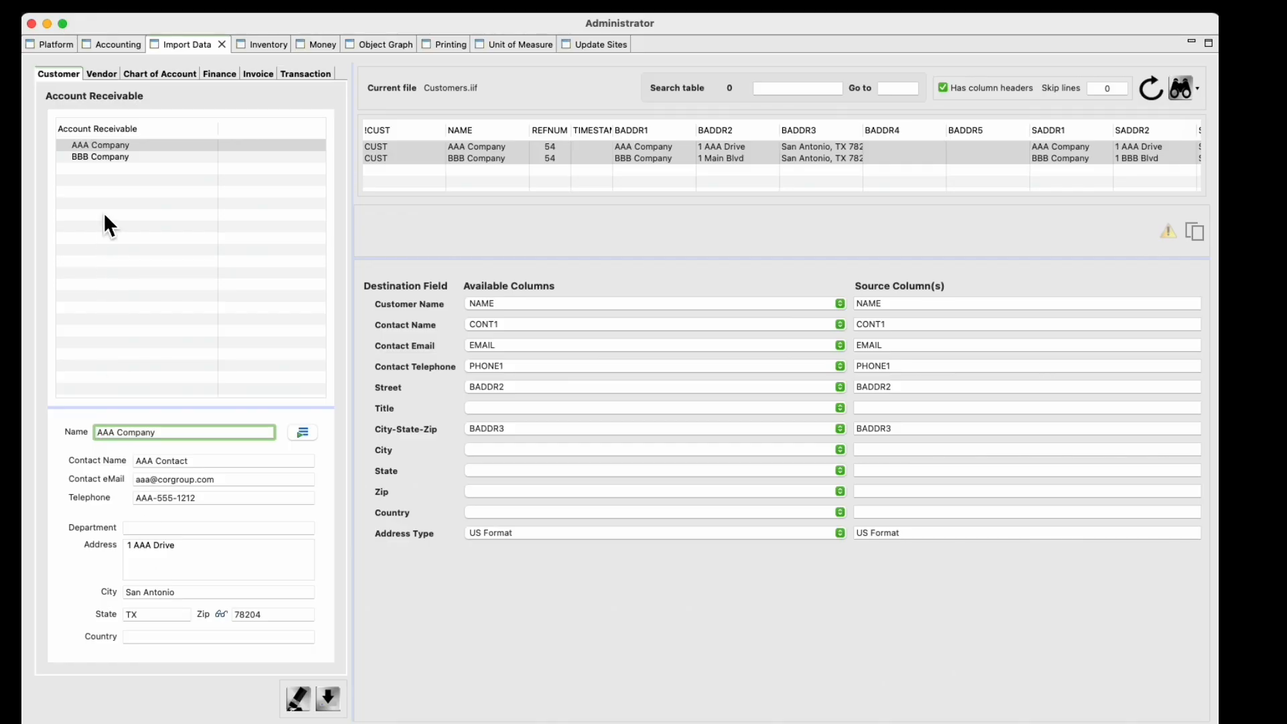
{"action": "left_click", "coordinate": [118, 161]}
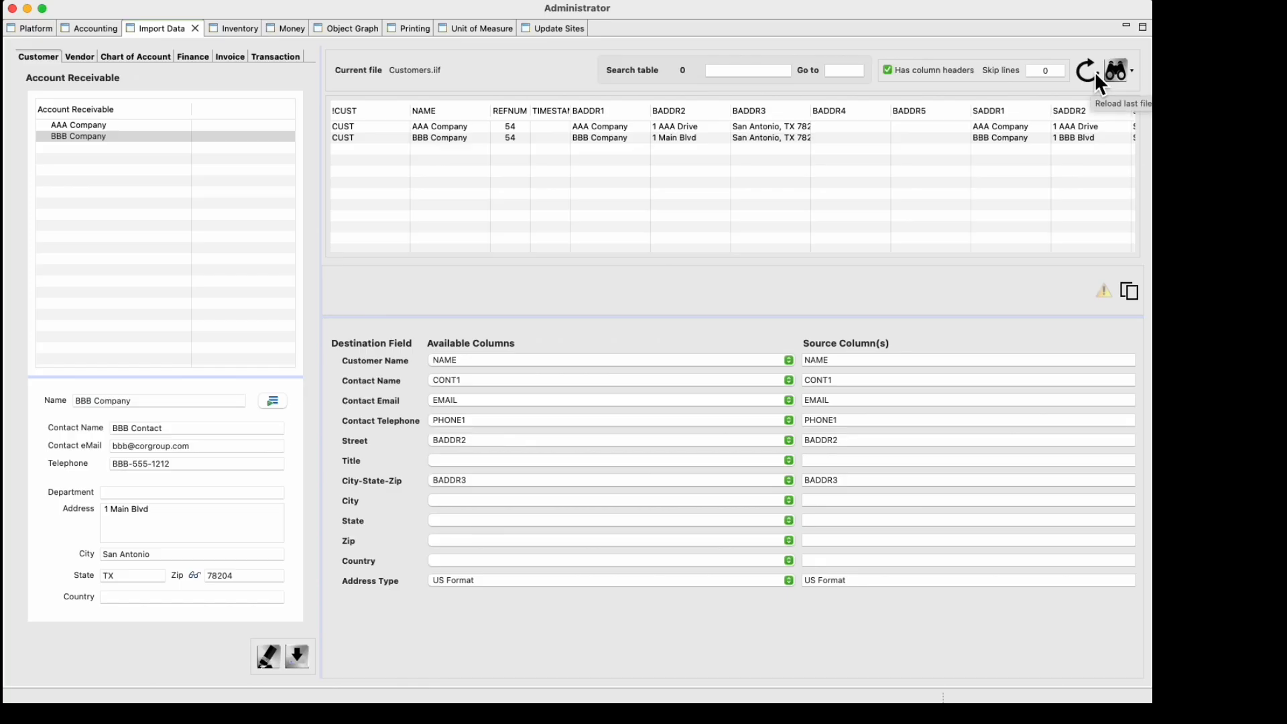
Reload the last source file and remove the AAA Company and BBB Company rows from the source table
{"action": "left_click", "coordinate": [1095, 71]}
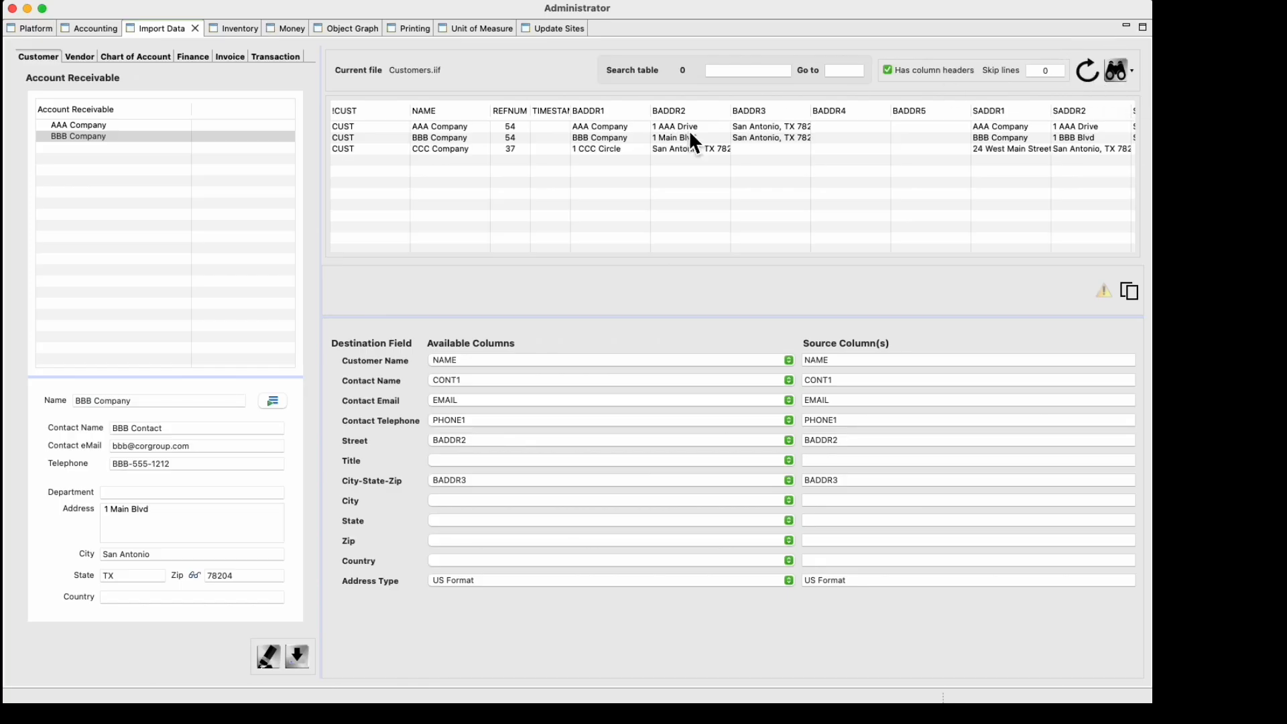
{"action": "left_click", "coordinate": [637, 127]}
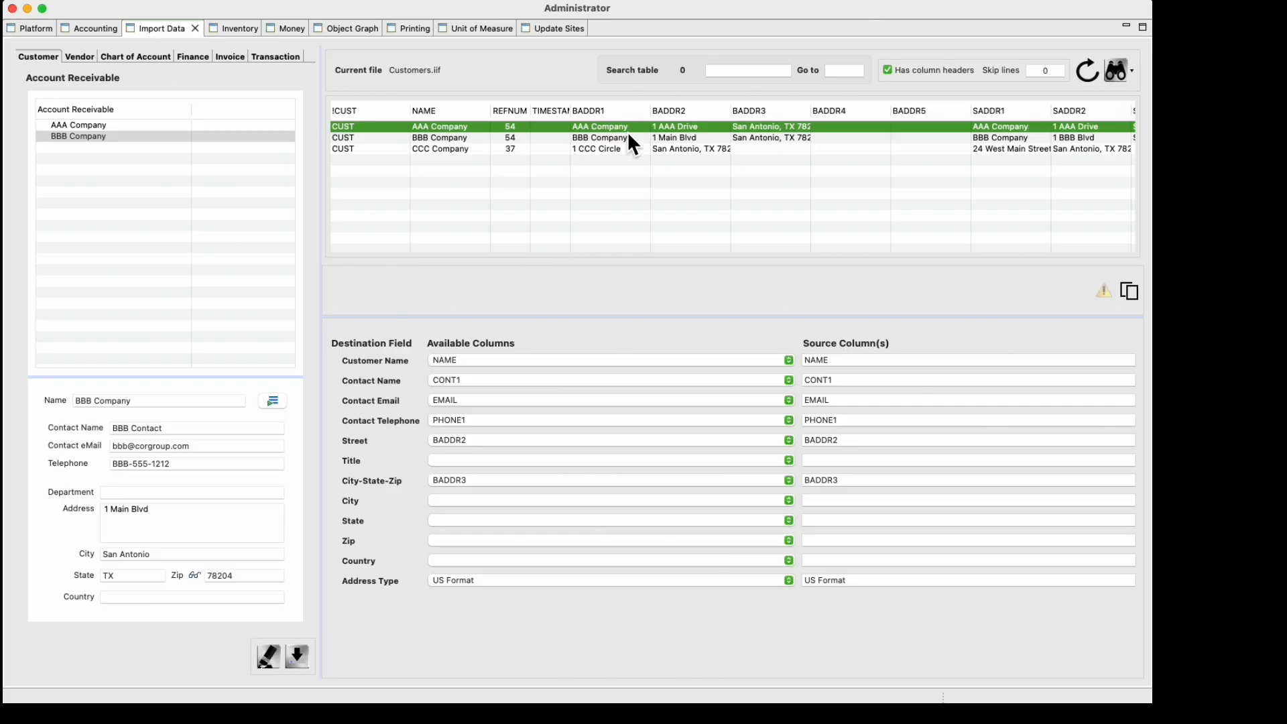
{"action": "left_click", "coordinate": [620, 138], "text": "shift"}
{"action": "right_click", "coordinate": [621, 138]}
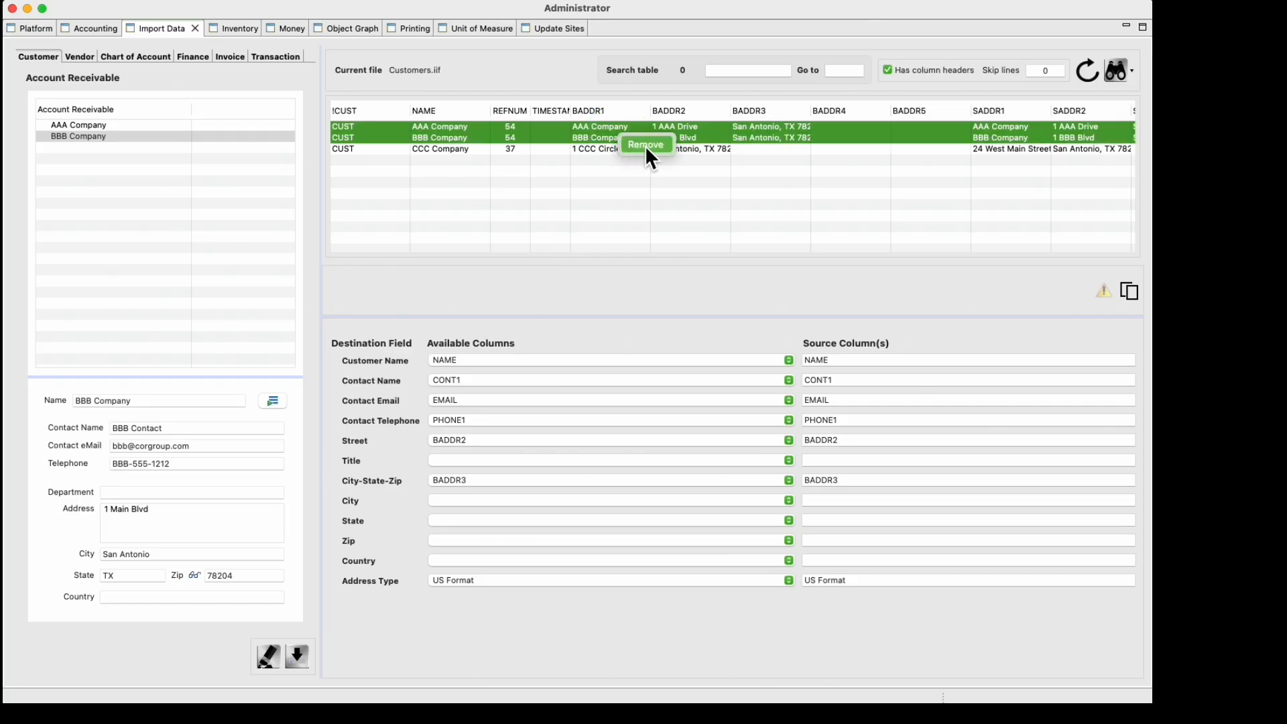
{"action": "left_click", "coordinate": [645, 145]}
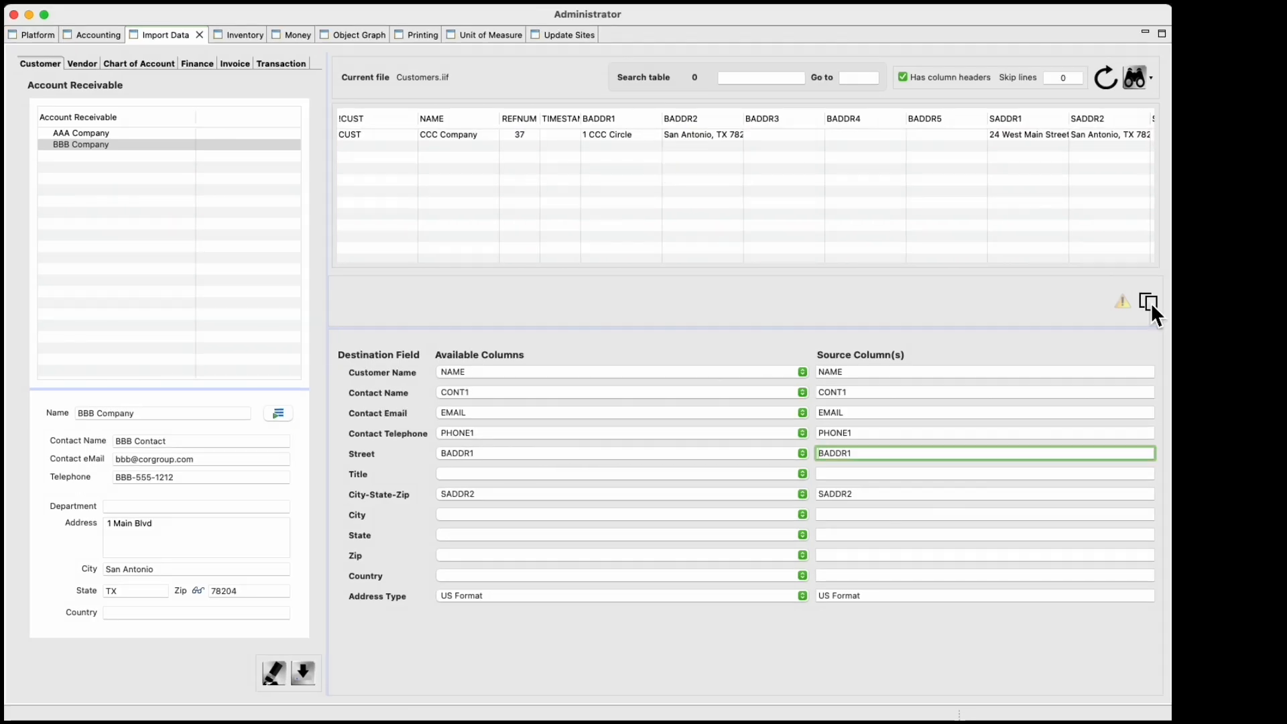
Copy the CCC Company row into the Account Receivable list and view its imported details
{"action": "left_click", "coordinate": [1150, 303]}
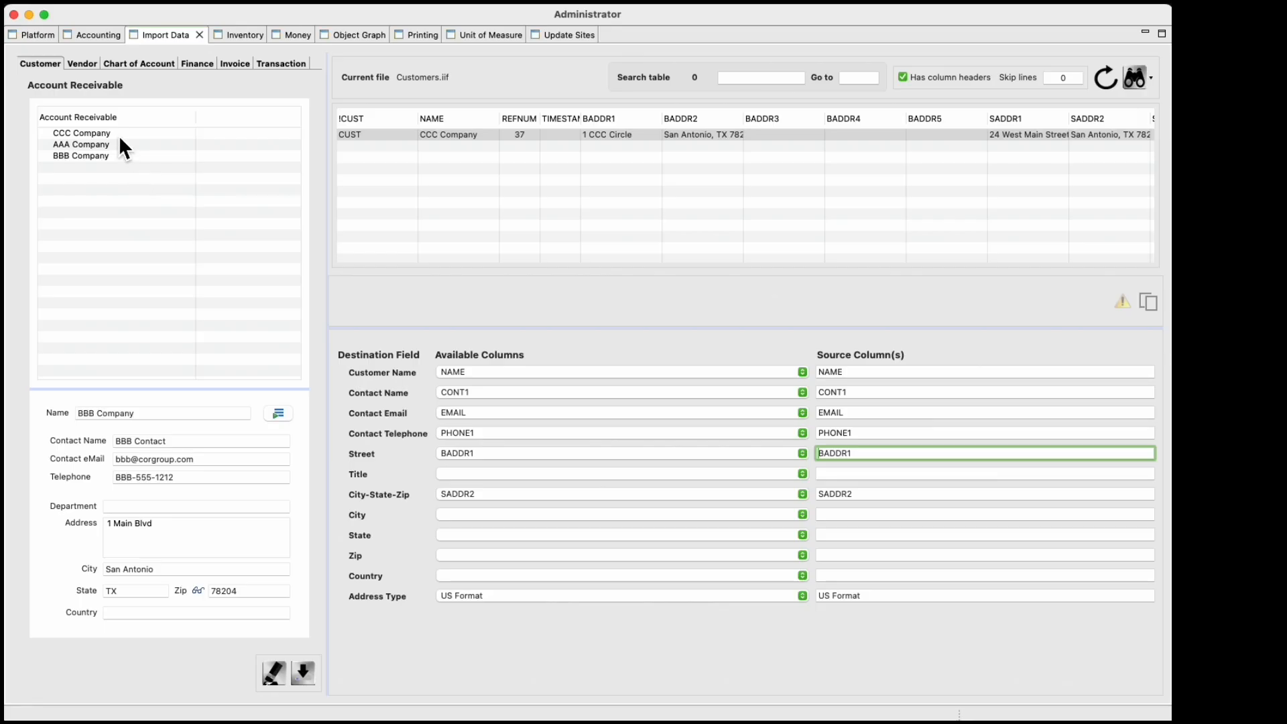
{"action": "left_click", "coordinate": [100, 137]}
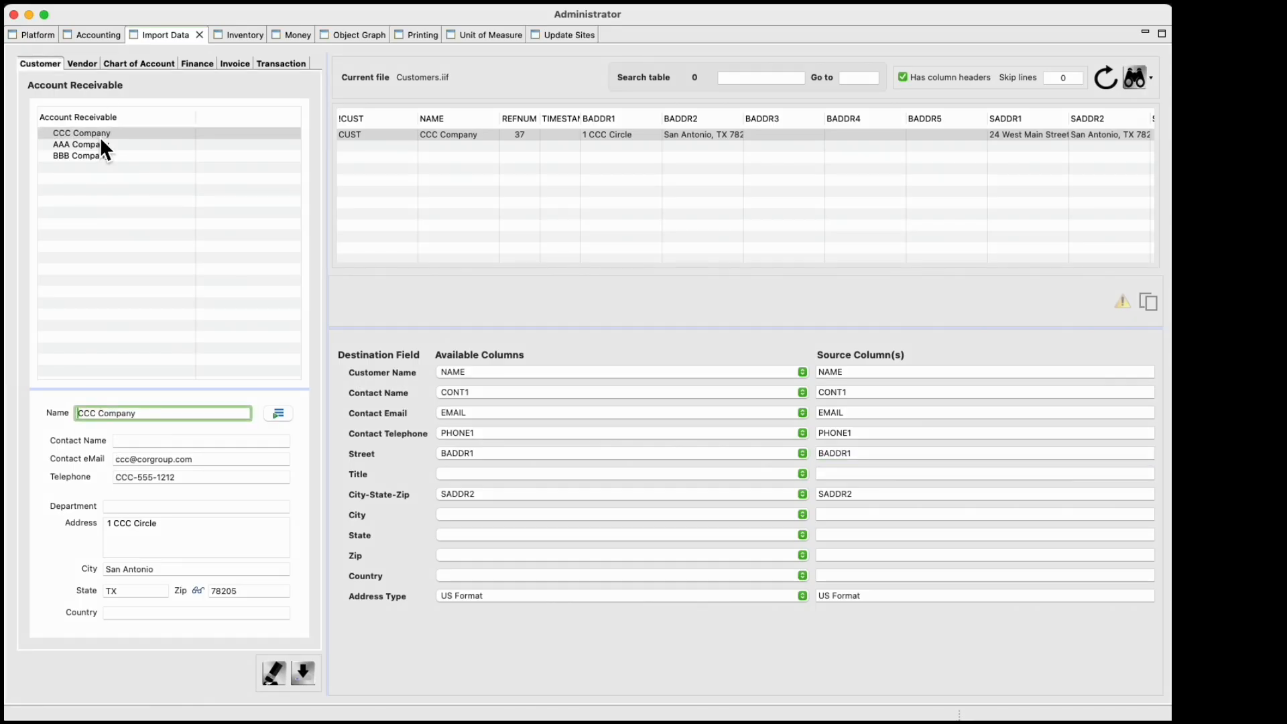